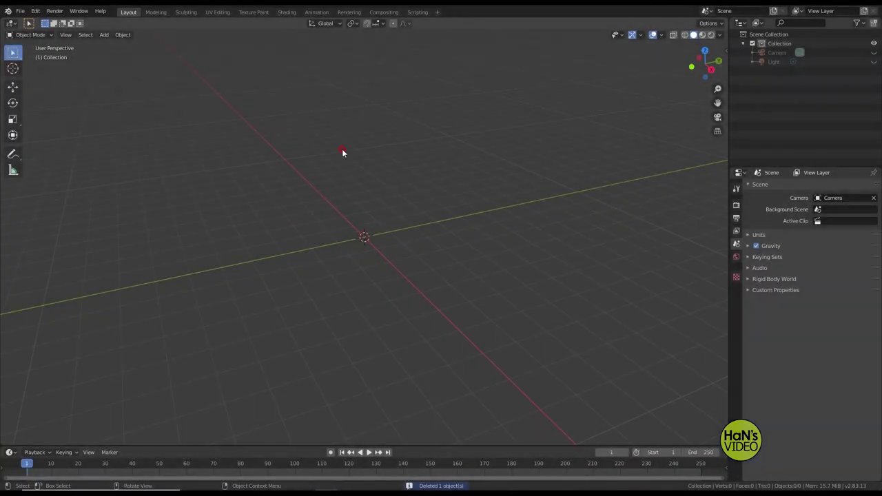
Add a 32-vertex Circle mesh at the scene origin from the Add > Mesh menu.
click(104, 34)
mouse_move(115, 45)
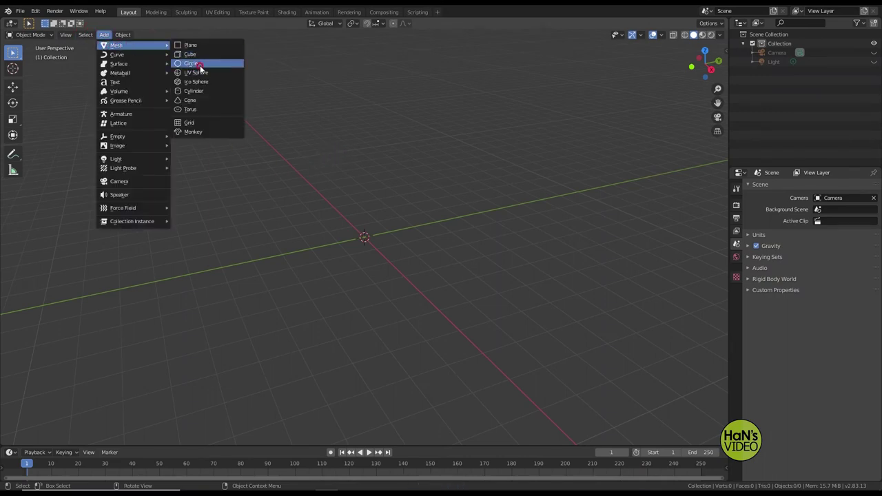
click(200, 68)
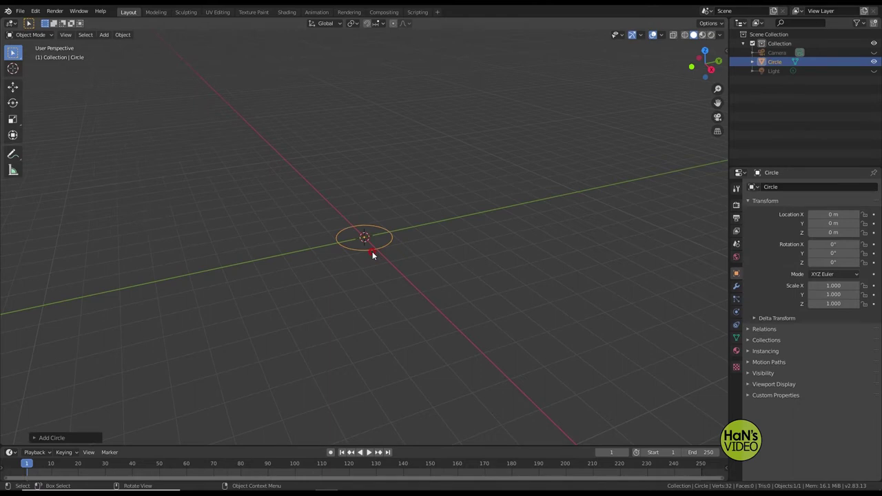
Switch to Top Orthographic view, zoom in, and set the circle's Vertices to 64.
click(704, 50)
scroll(388, 249, up, 7)
scroll(389, 250, up, 2)
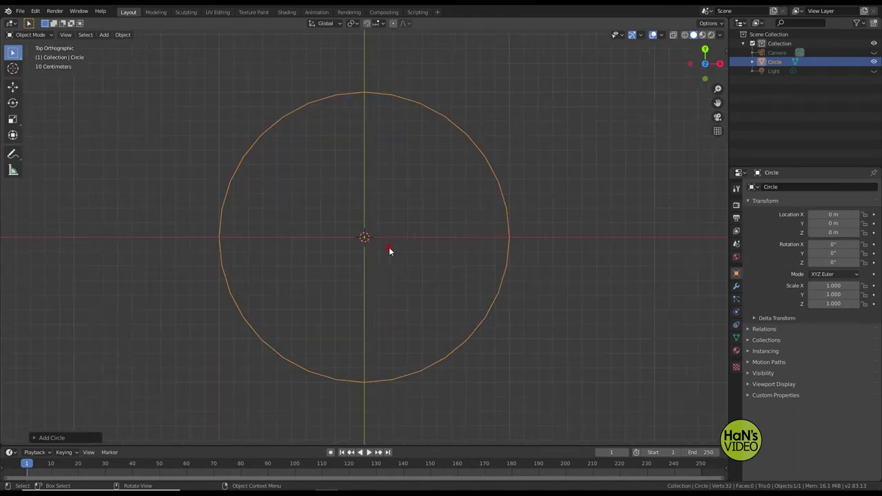
click(39, 437)
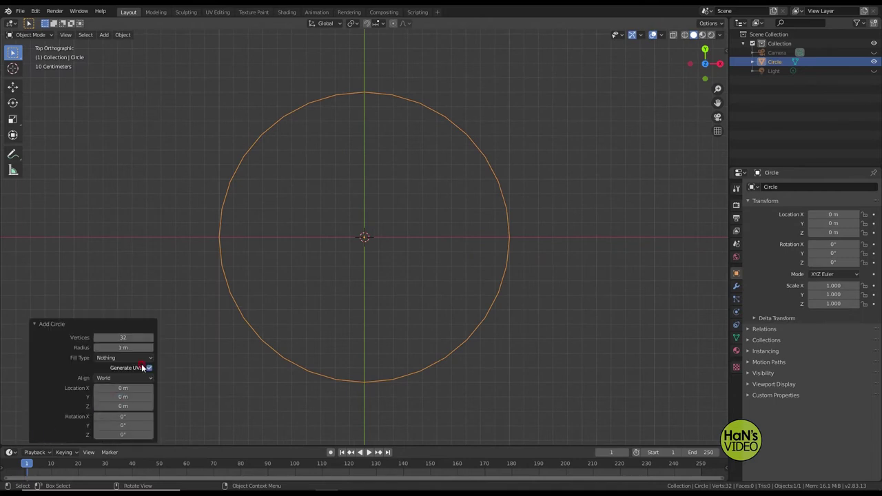
click(128, 334)
text(64)
key(Return)
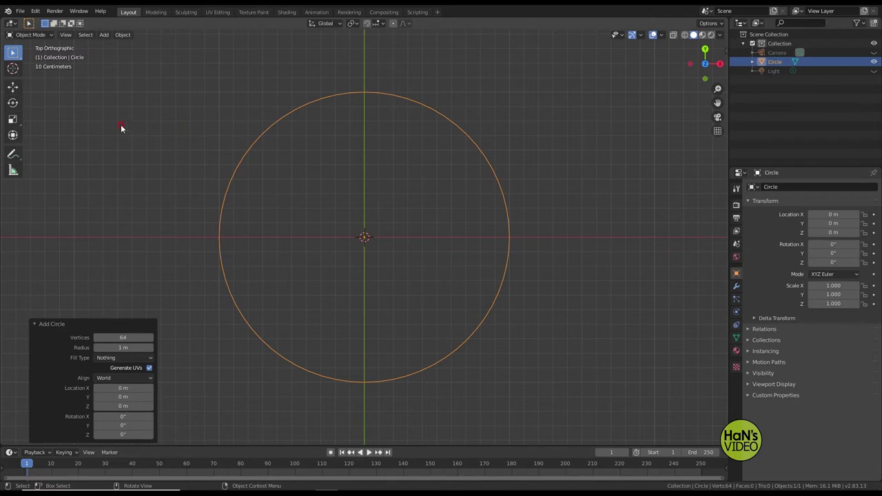
click(38, 34)
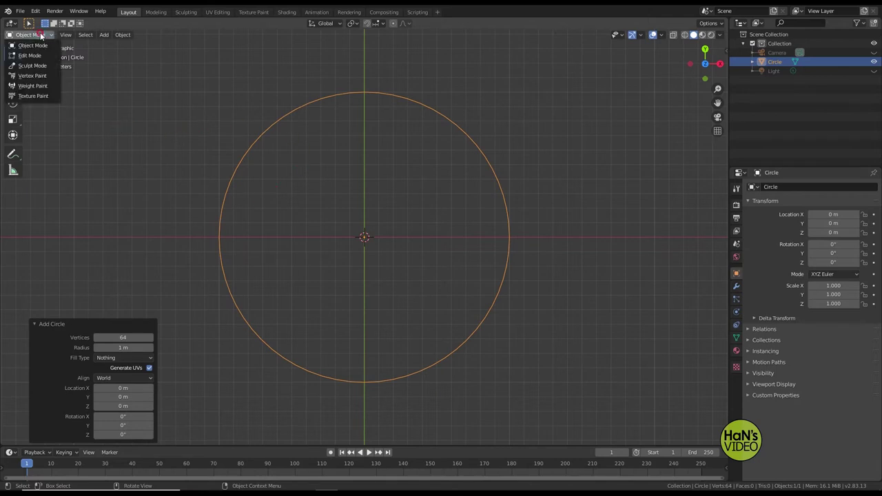
In Edit Mode, extrude the circle inward along normals by 0.684 m into a ring.
click(44, 56)
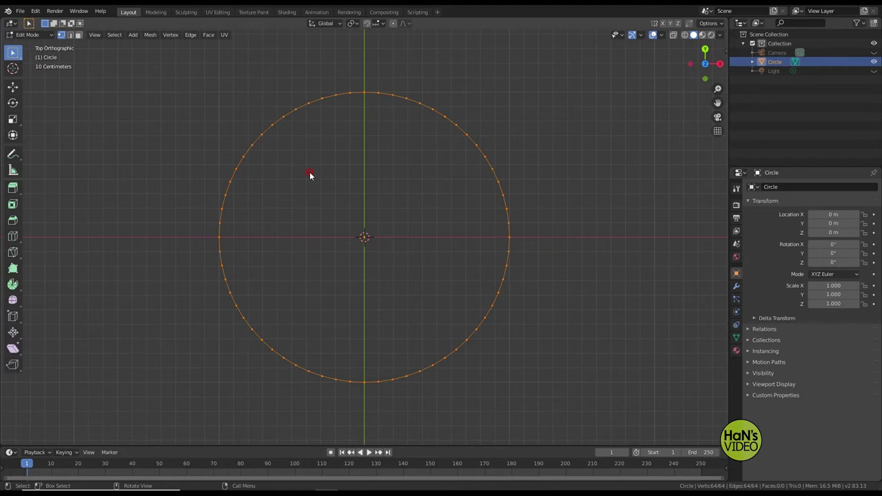
click(17, 193)
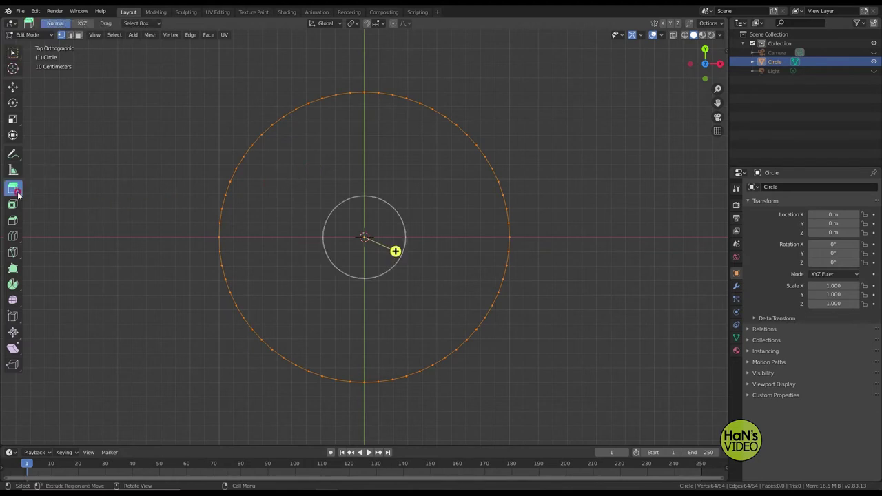
drag(17, 194, 89, 209)
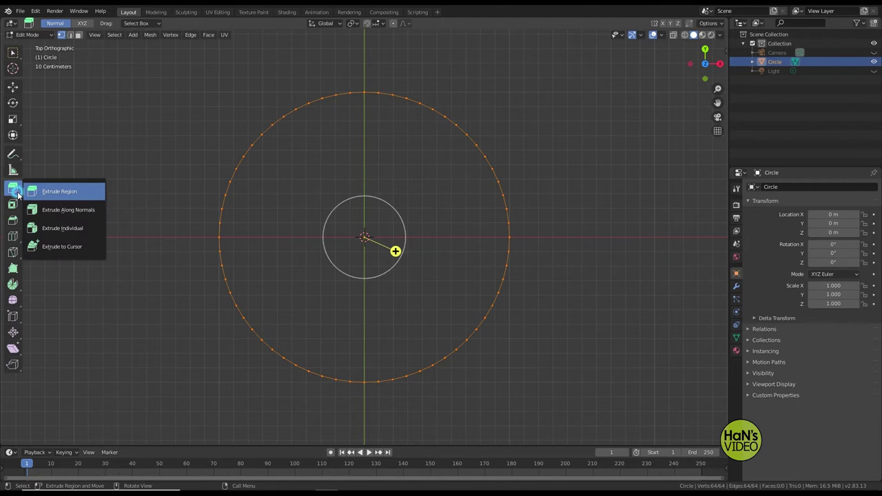
click(89, 209)
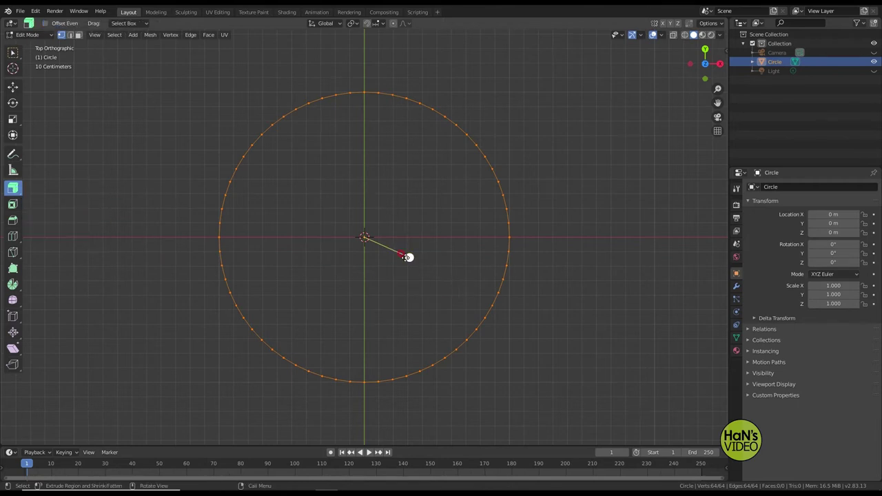
drag(409, 257, 447, 305)
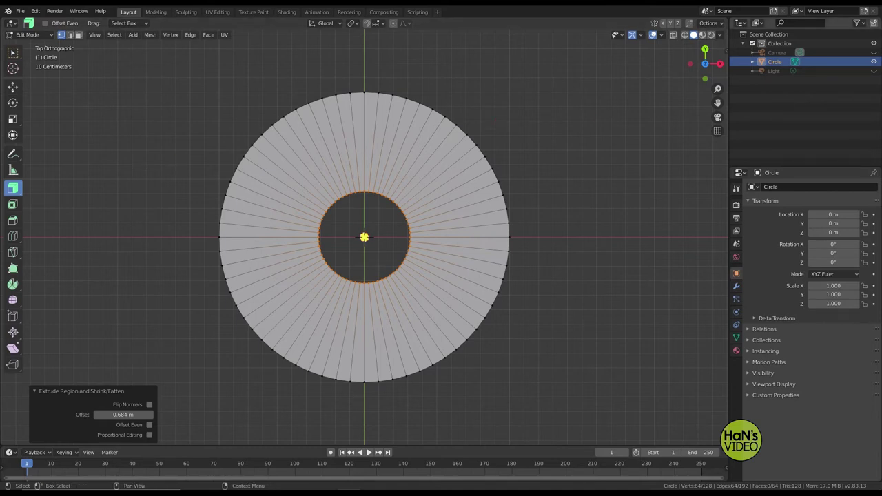
click(71, 35)
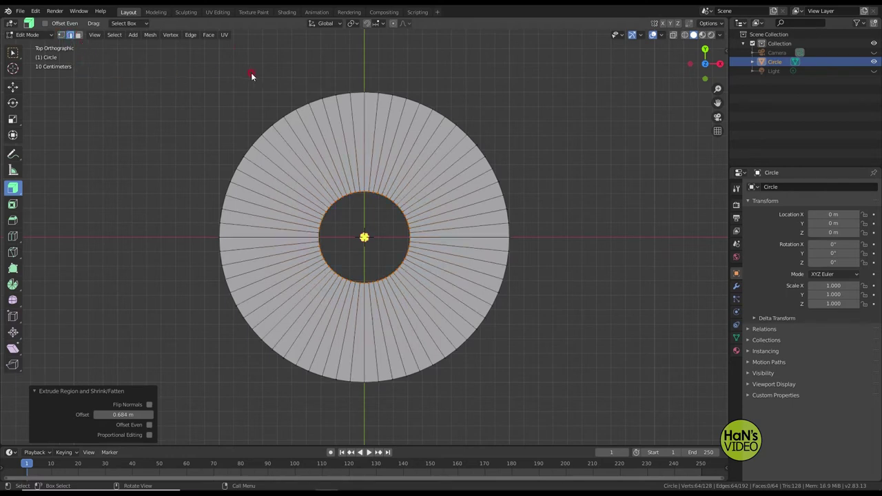
Loop-select the outer rim edges and apply Checker Deselect to keep every other edge.
click(340, 95)
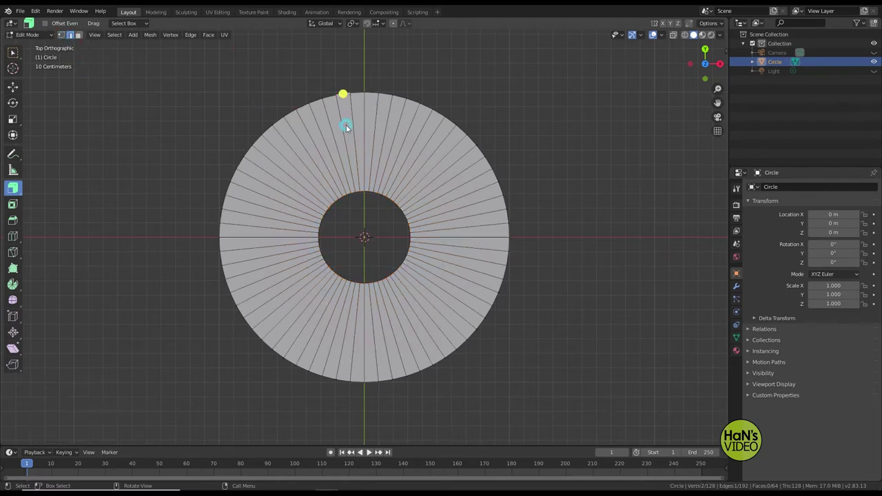
click(14, 54)
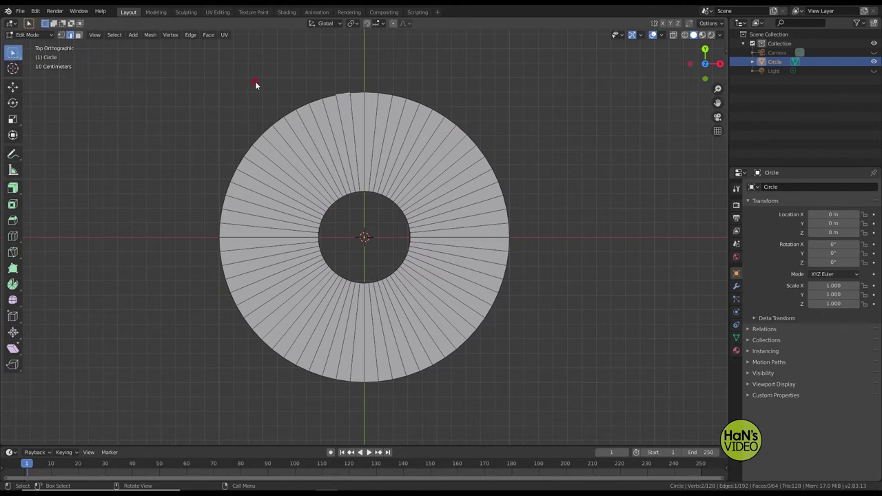
alt+click(344, 97)
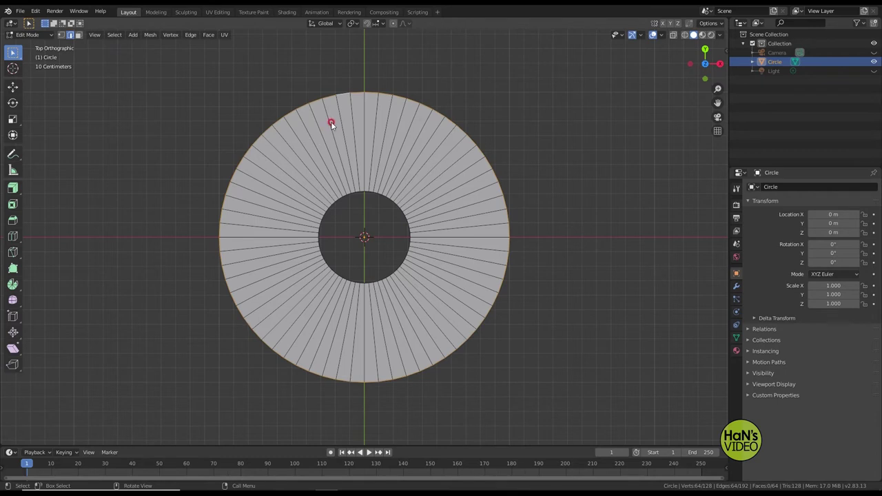
click(115, 34)
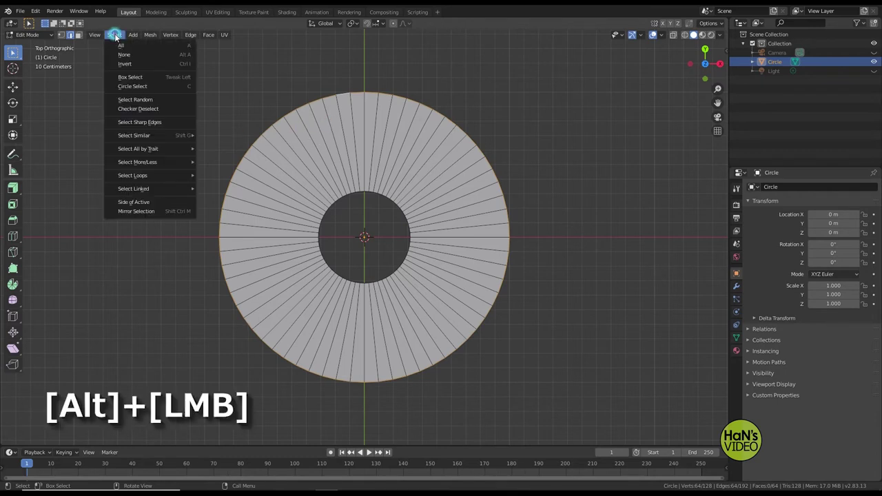
click(135, 109)
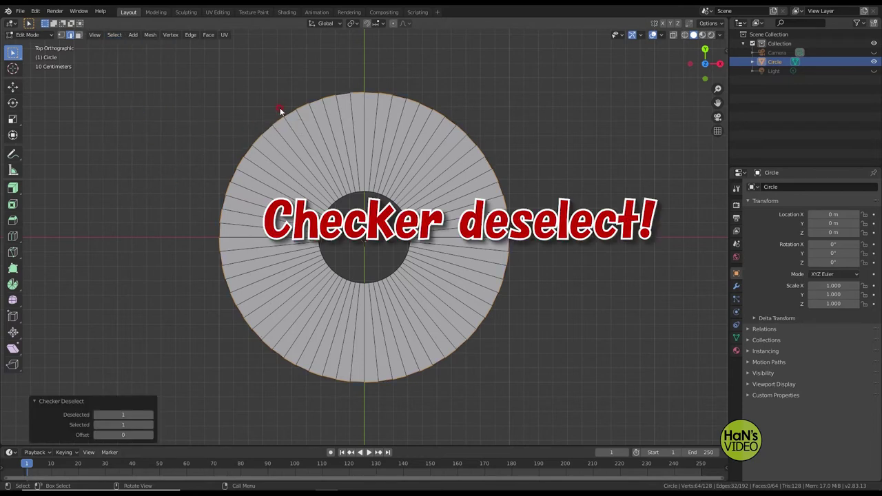
scroll(253, 136, up, 2)
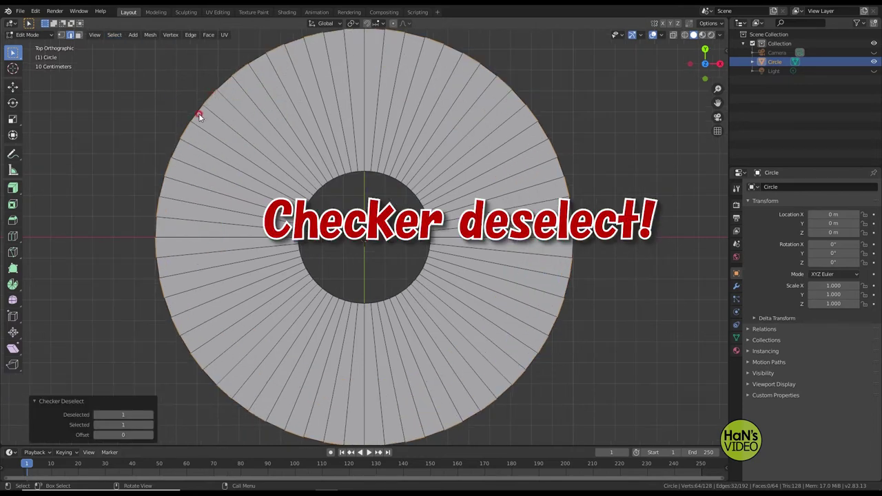
scroll(204, 97, down, 1)
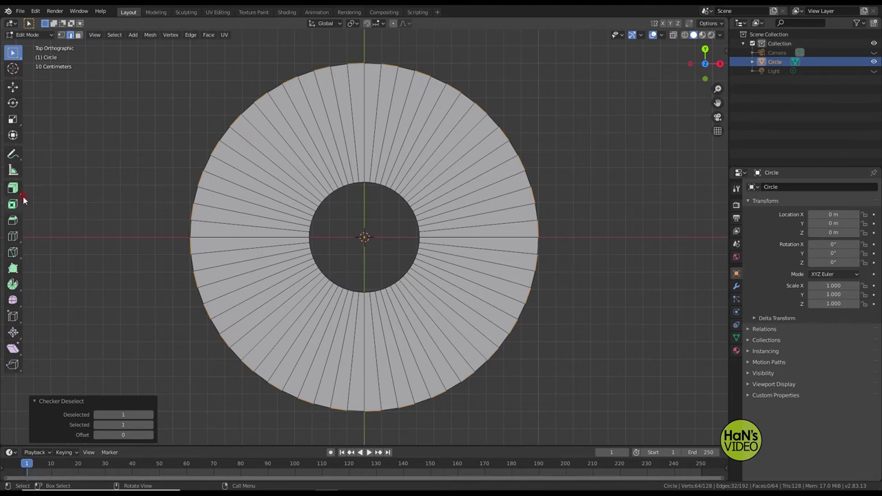
drag(20, 196, 61, 207)
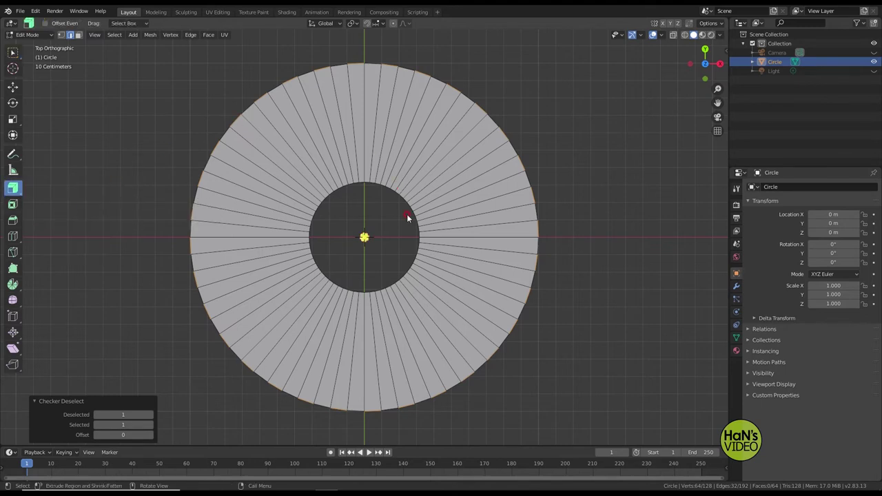
Extrude the alternating rim edges outward along normals by 0.132 m to form teeth.
drag(363, 237, 356, 228)
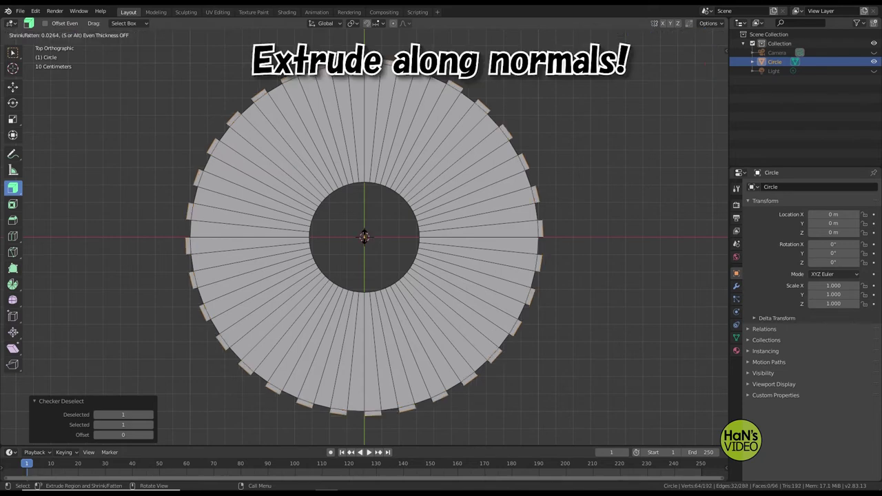
drag(356, 227, 356, 229)
scroll(419, 232, down, 1)
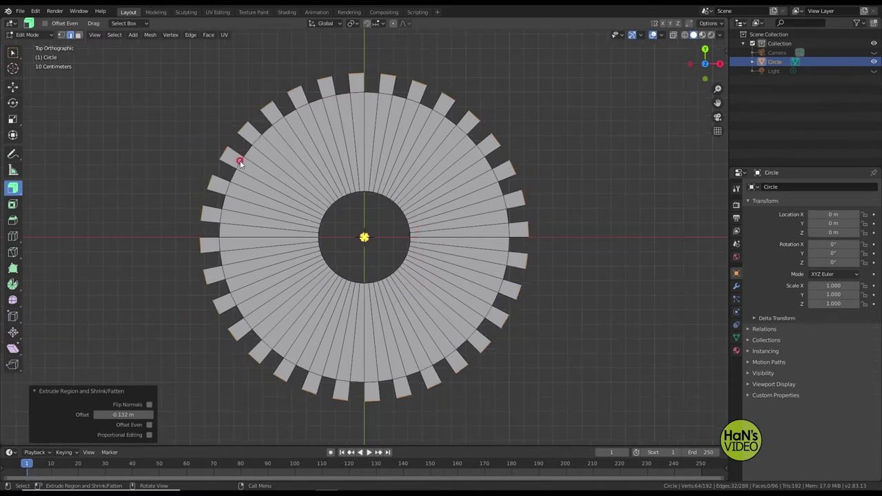
Taper the teeth by scaling the tips to 0.657 around individual origins.
click(12, 118)
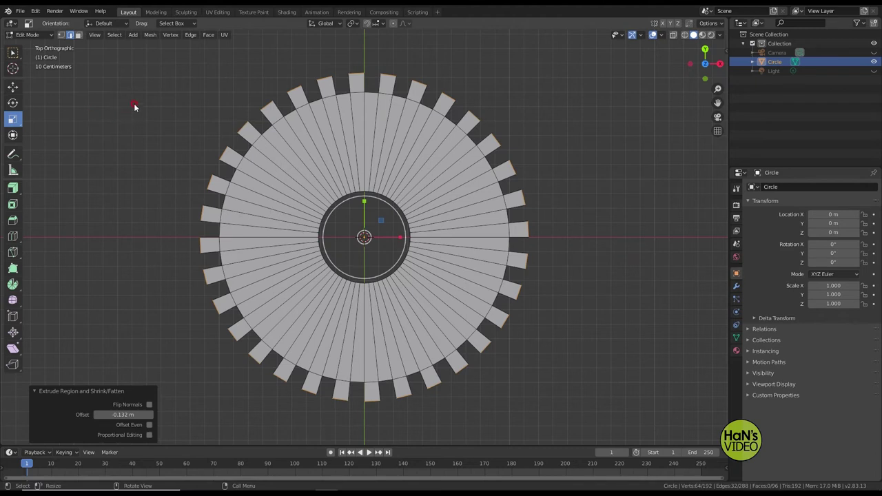
click(356, 24)
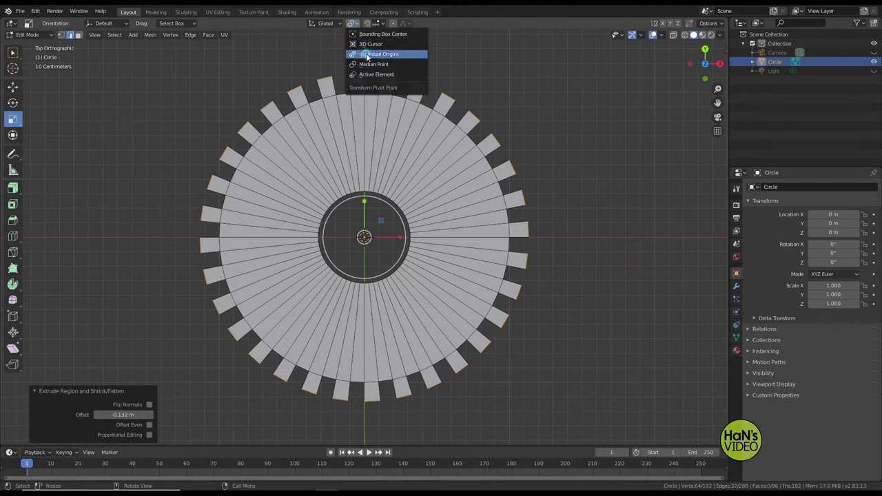
click(367, 55)
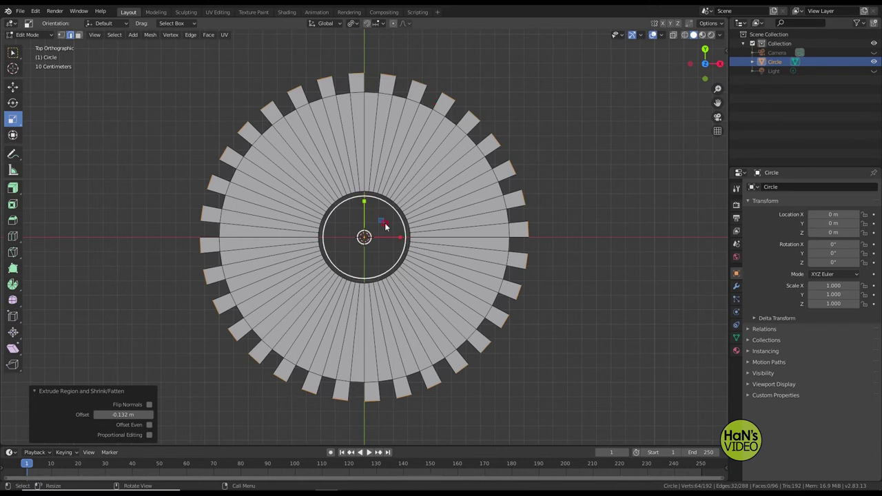
drag(380, 221, 376, 222)
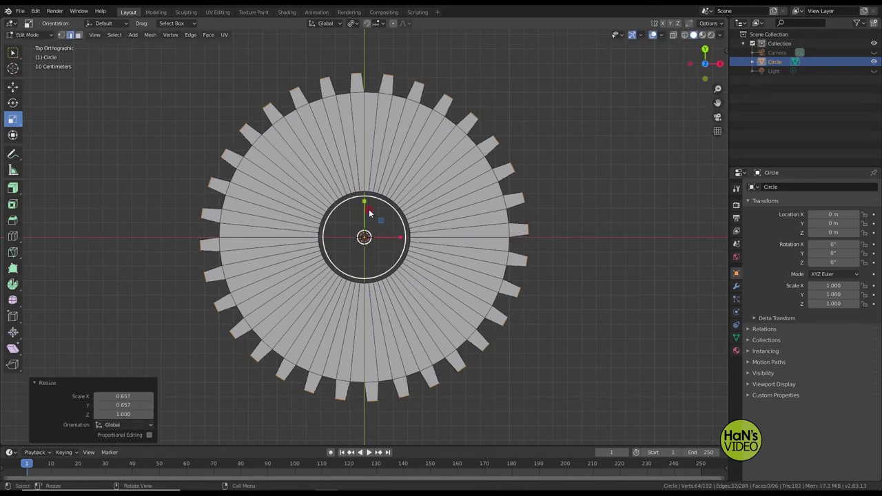
Orbit to an oblique view and box-select the whole gear.
mouse_move(547, 148)
middle_down()
mouse_move(511, 237)
mouse_move(526, 270)
middle_up()
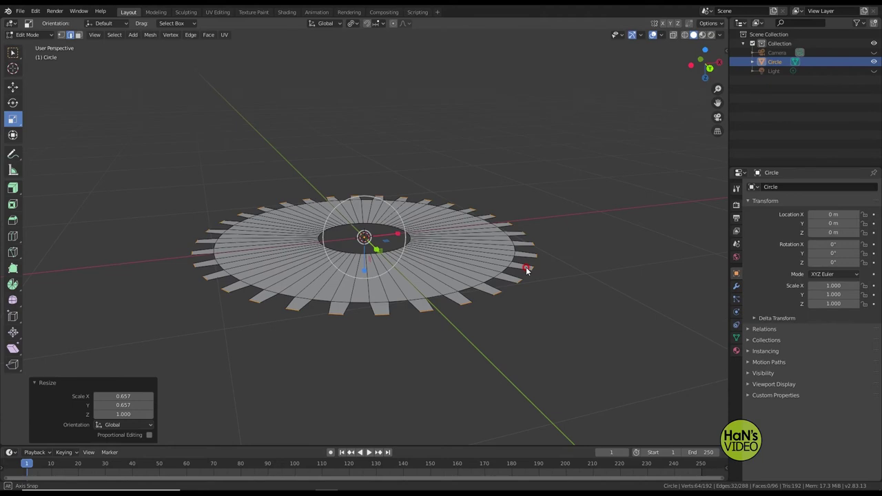
mouse_move(526, 270)
middle_down()
mouse_move(559, 270)
mouse_move(565, 257)
mouse_move(572, 267)
middle_up()
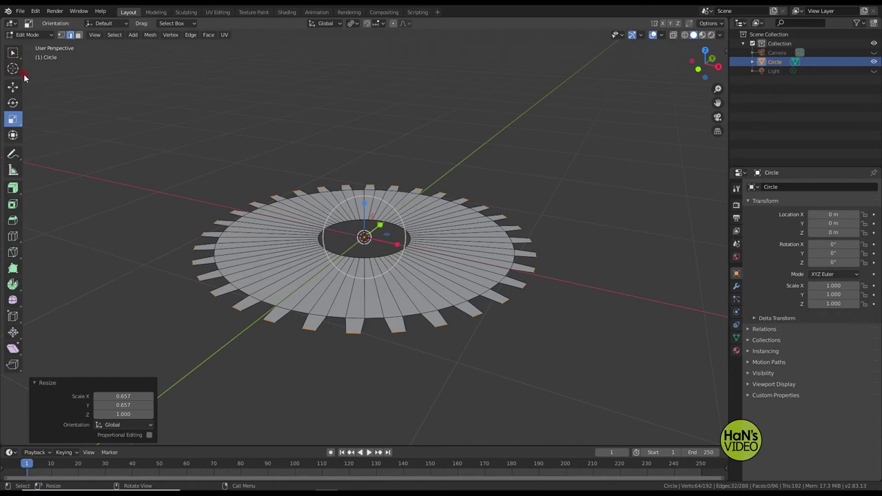
click(12, 53)
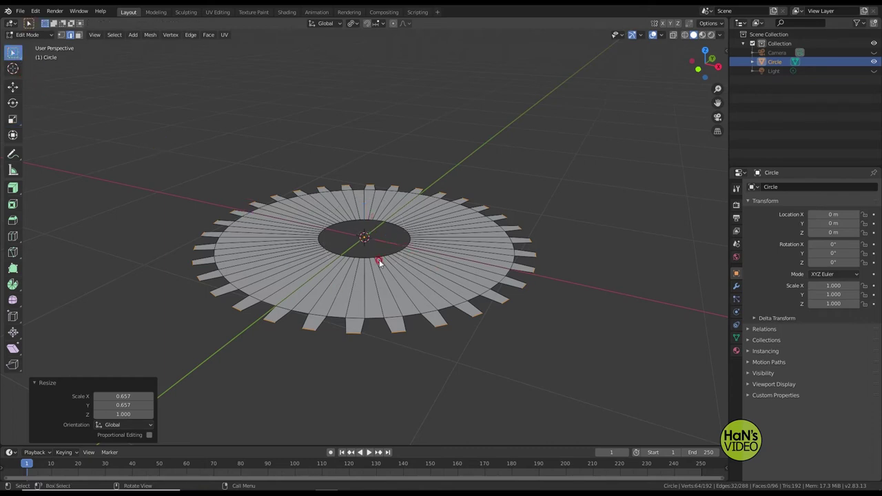
drag(140, 128, 614, 372)
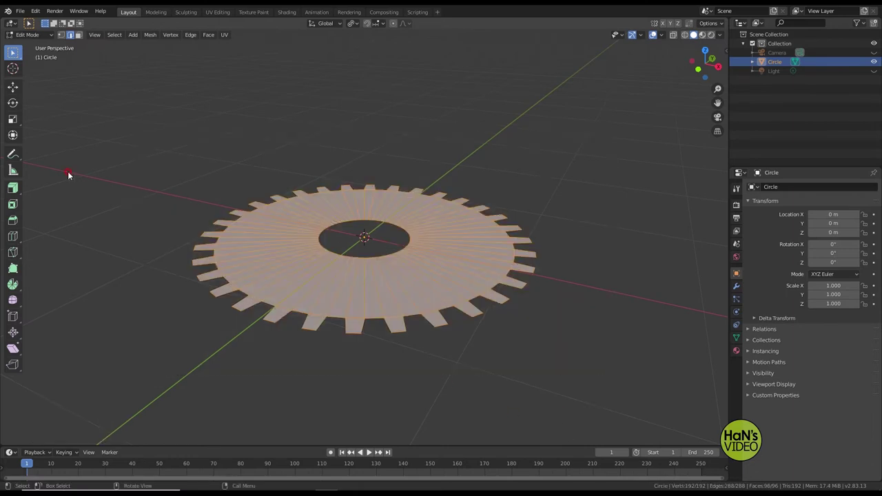
Extrude the gear region 0.25938 m down along Z, then select one tooth's front face.
click(12, 188)
click(59, 192)
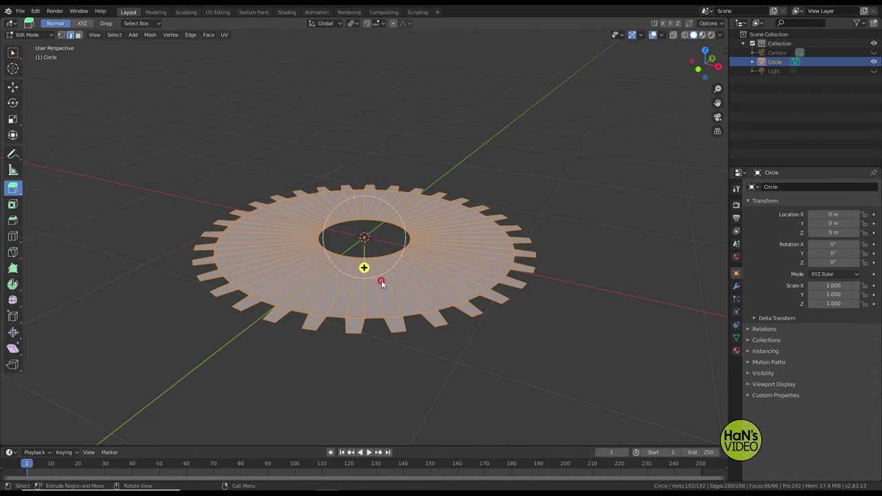
drag(364, 270, 360, 236)
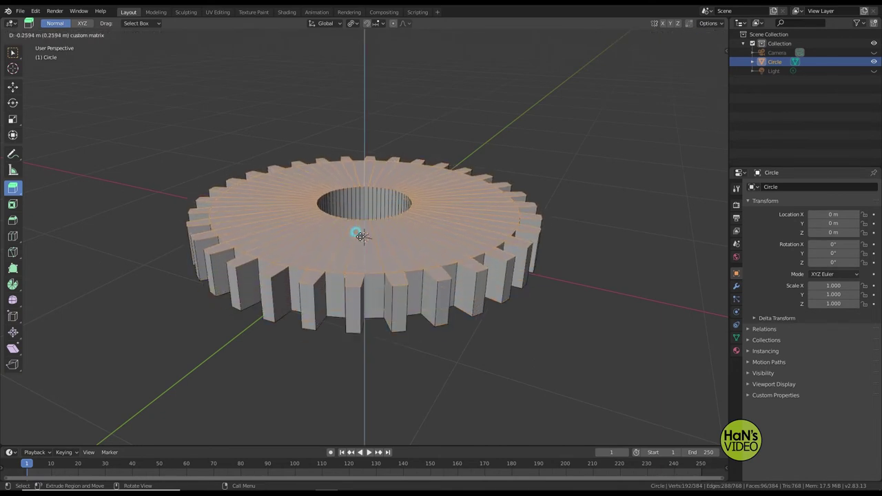
drag(359, 236, 360, 236)
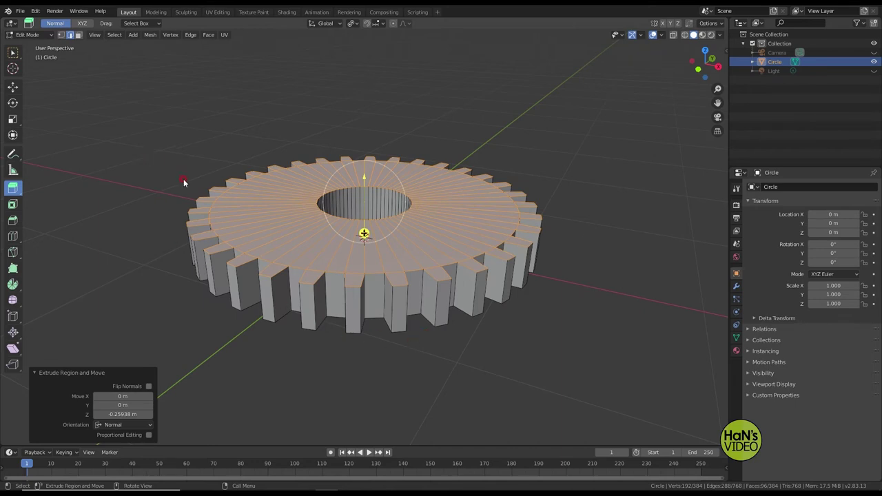
click(77, 34)
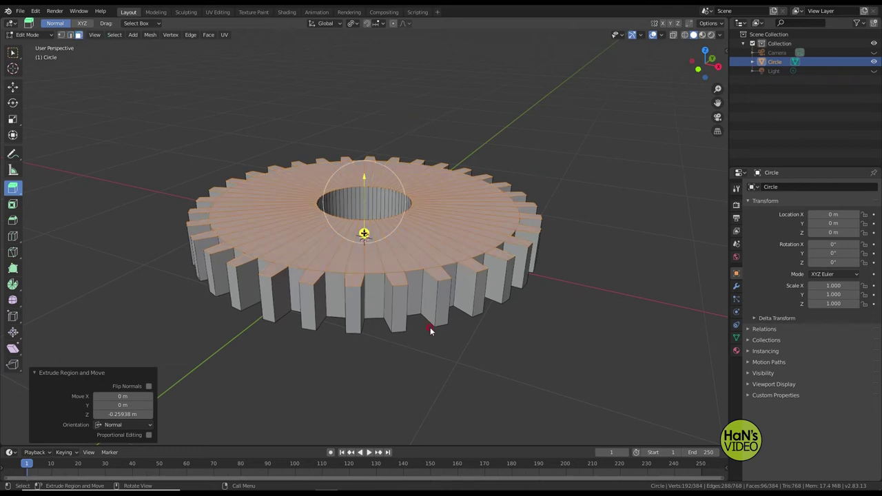
click(371, 297)
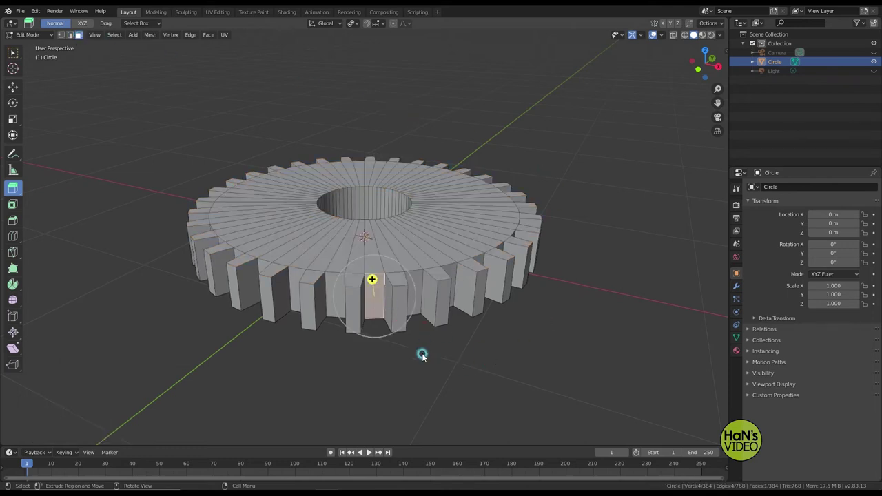
Use Select Similar > Perimeter to select the faces matching the chosen tooth face.
click(13, 53)
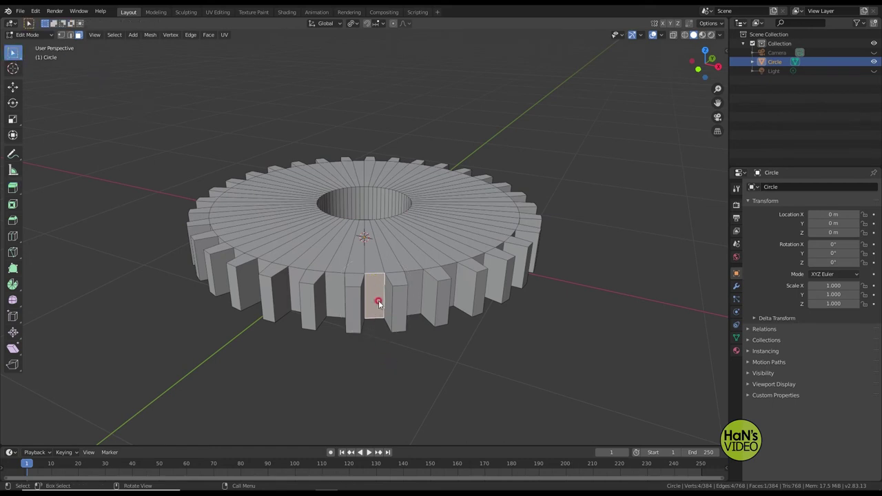
click(114, 36)
click(120, 51)
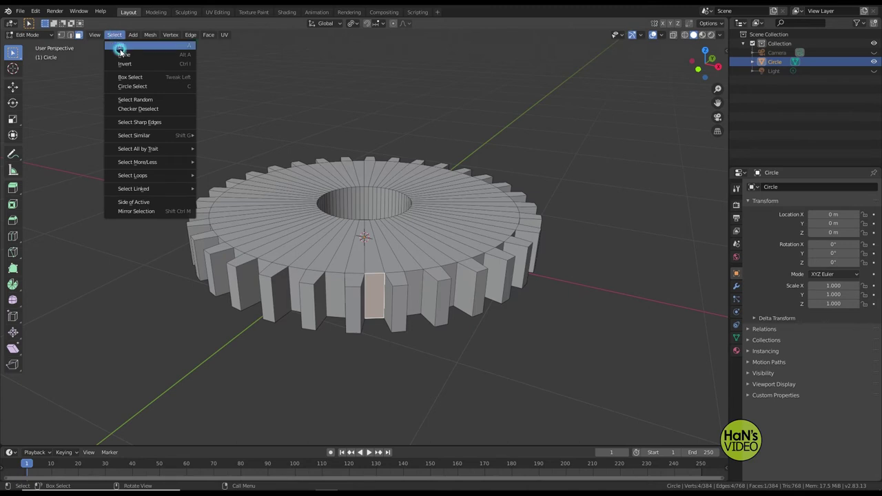
click(147, 139)
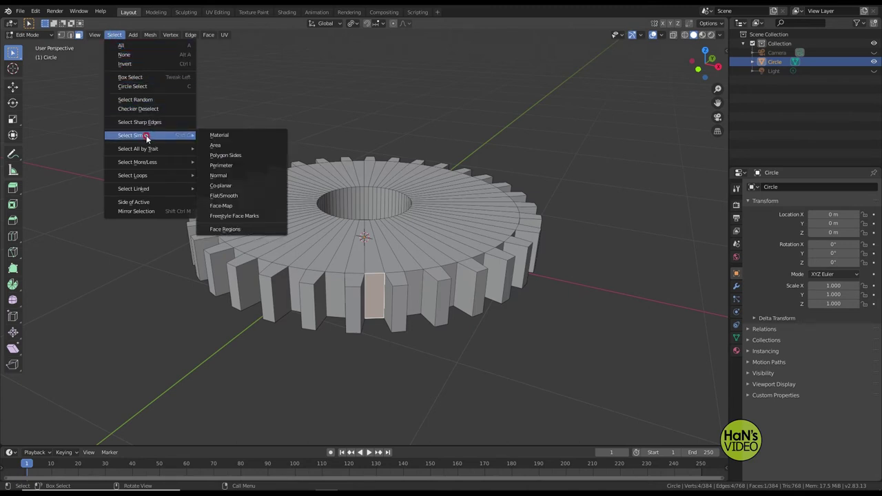
click(236, 167)
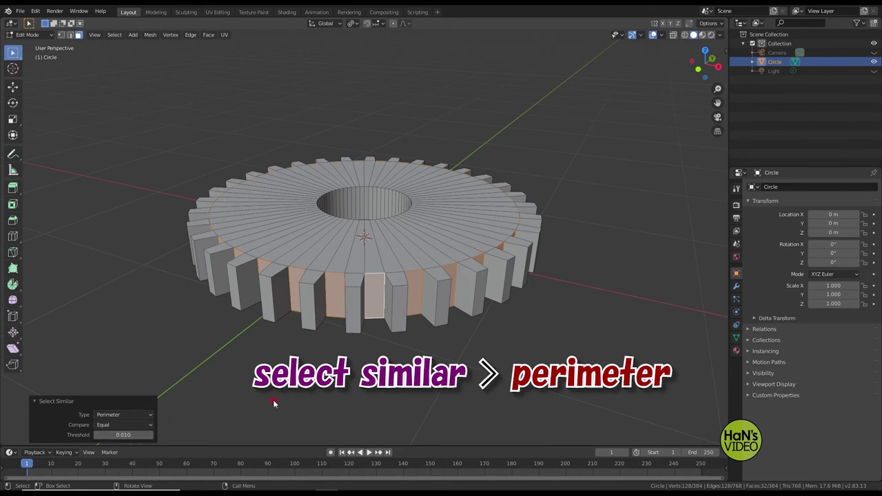
Set the Select Similar threshold to 0.050, keeping 32 faces, and switch to top orthographic view.
click(97, 437)
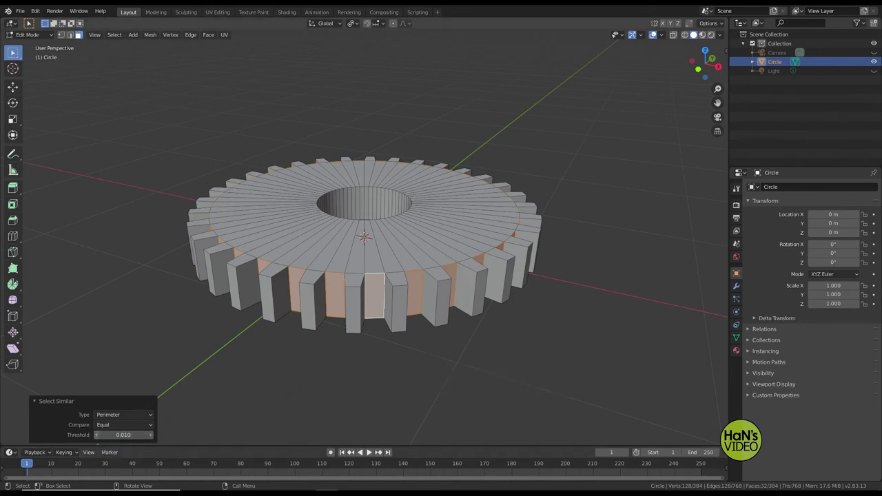
click(151, 437)
click(151, 437)
click(151, 436)
click(151, 436)
click(151, 435)
click(151, 435)
click(96, 436)
click(705, 51)
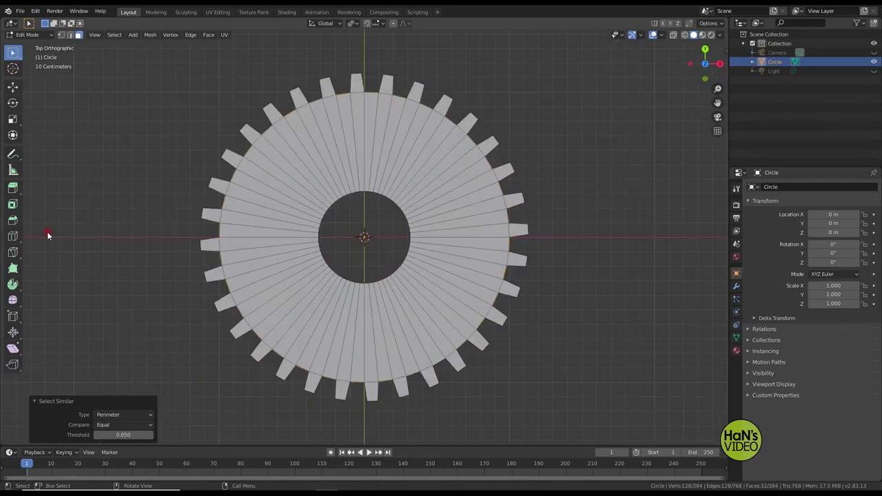
Scale the 32 selected faces to 0.785 on X and Y, then orbit back to perspective.
click(12, 118)
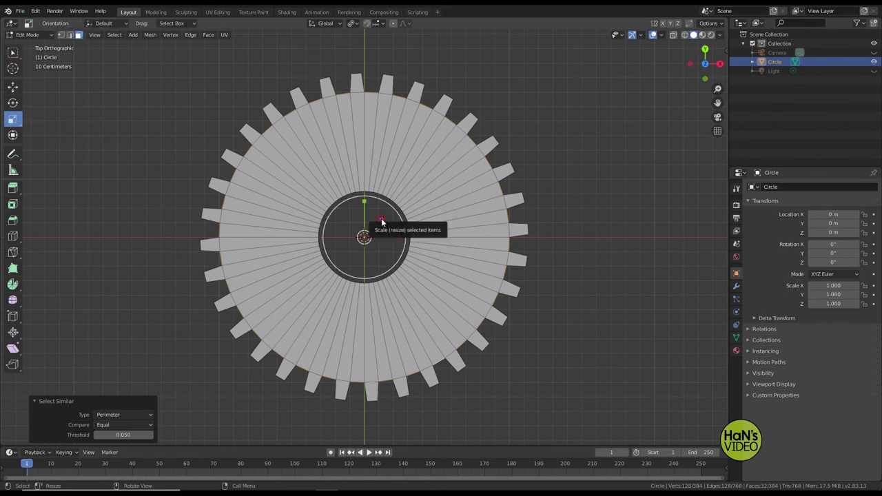
drag(382, 222, 378, 221)
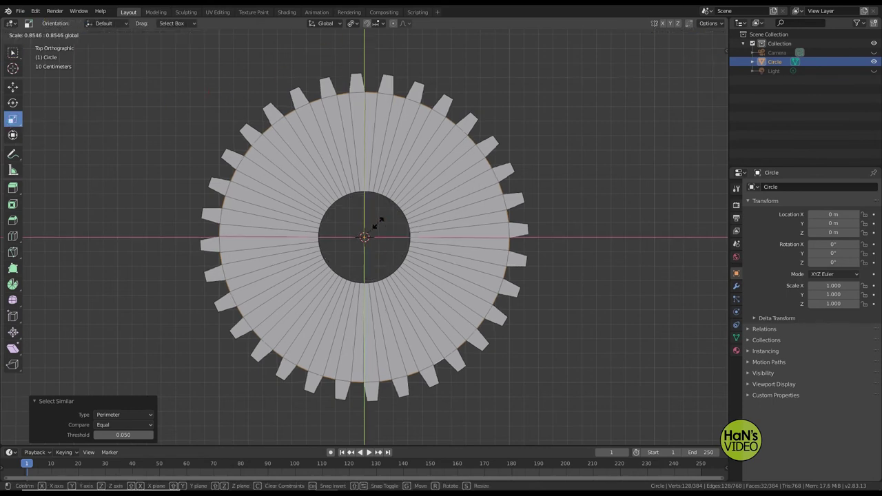
drag(377, 222, 376, 223)
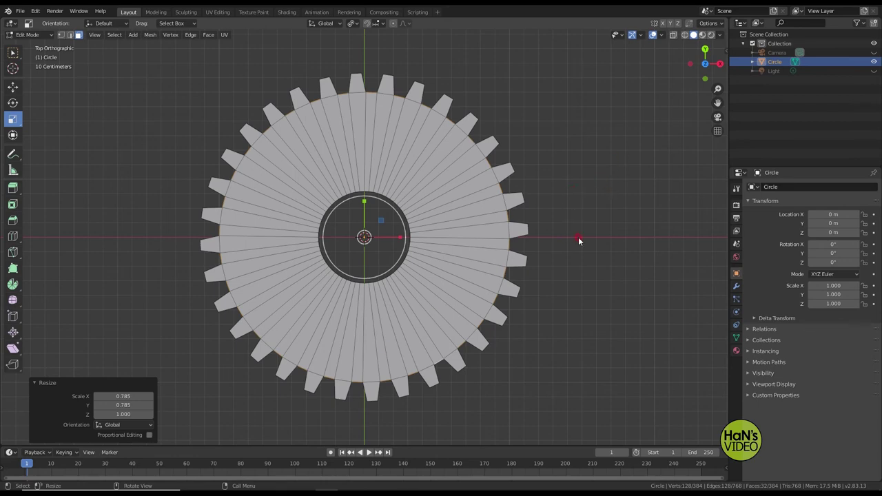
mouse_move(589, 307)
middle_down()
mouse_move(574, 223)
mouse_move(595, 230)
middle_up()
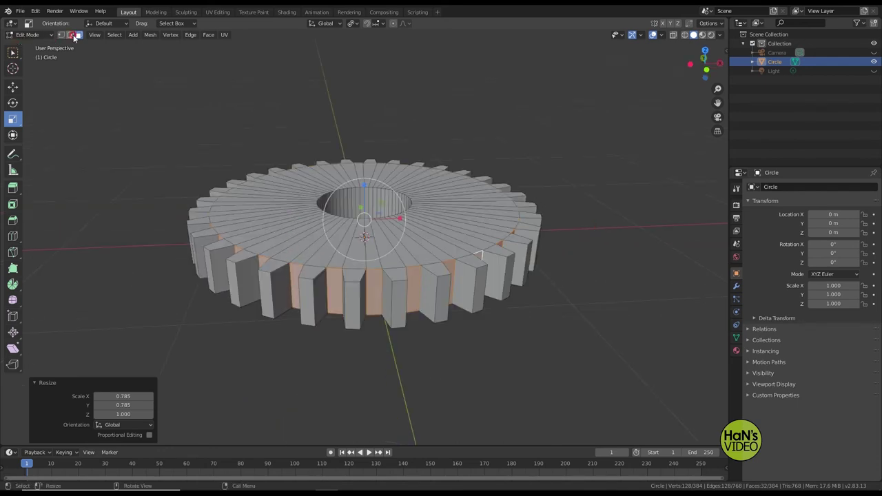
Select the full ring of outer tooth faces around the gear with Select Box.
click(13, 52)
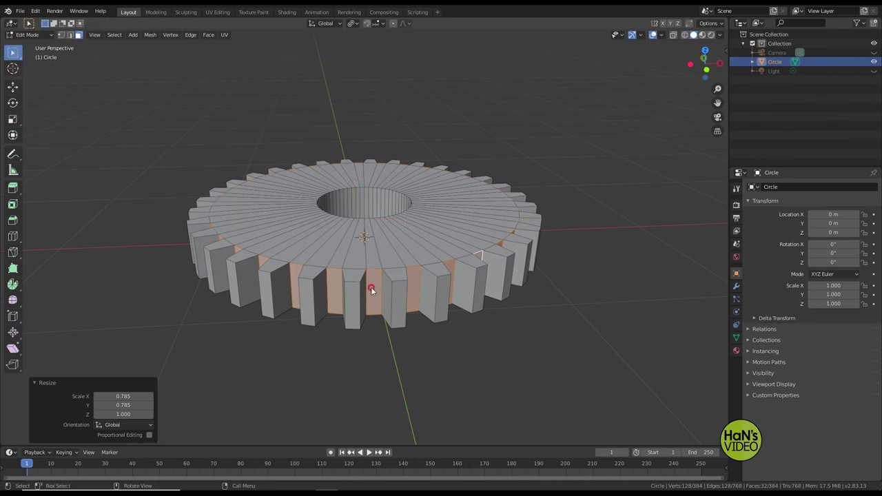
alt+click(373, 290)
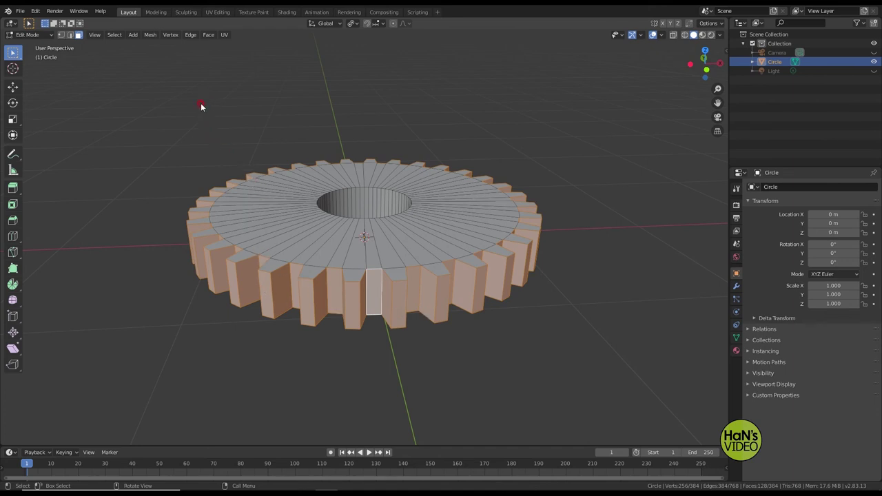
click(13, 220)
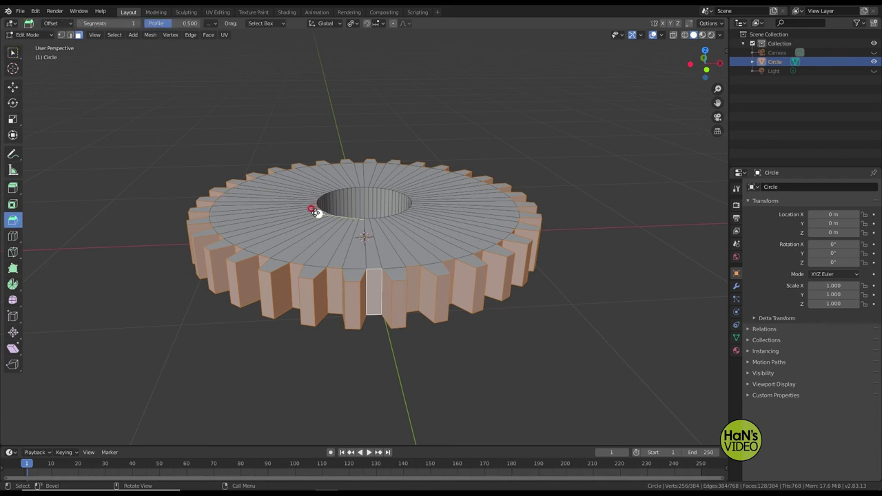
Bevel the tooth edges by 0.0104 m with 1 segment, then deselect and inspect the gear.
drag(316, 213, 311, 211)
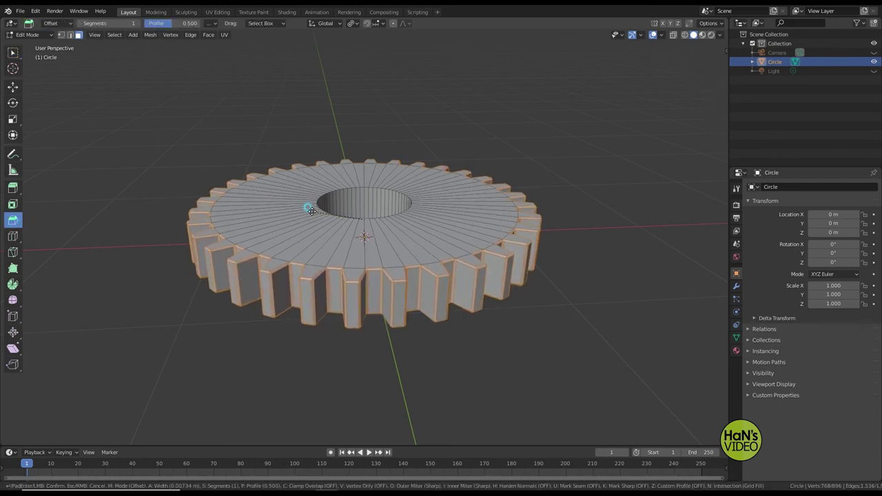
drag(312, 211, 311, 210)
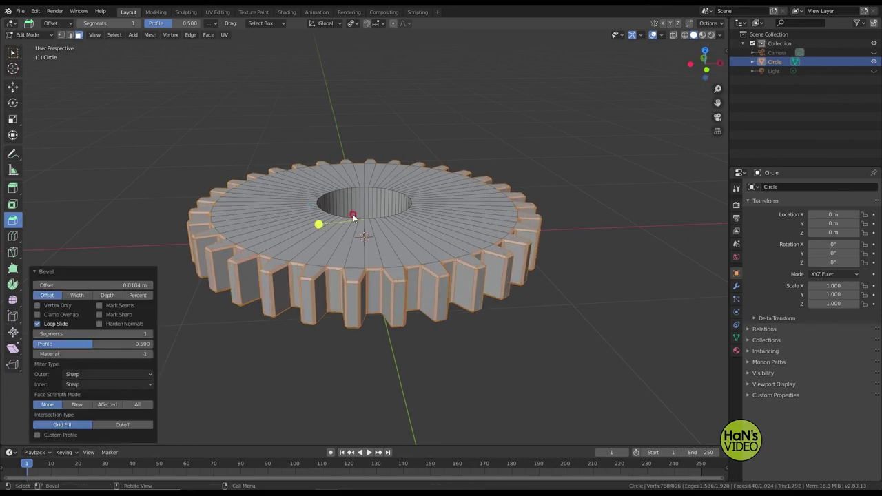
click(13, 52)
click(318, 102)
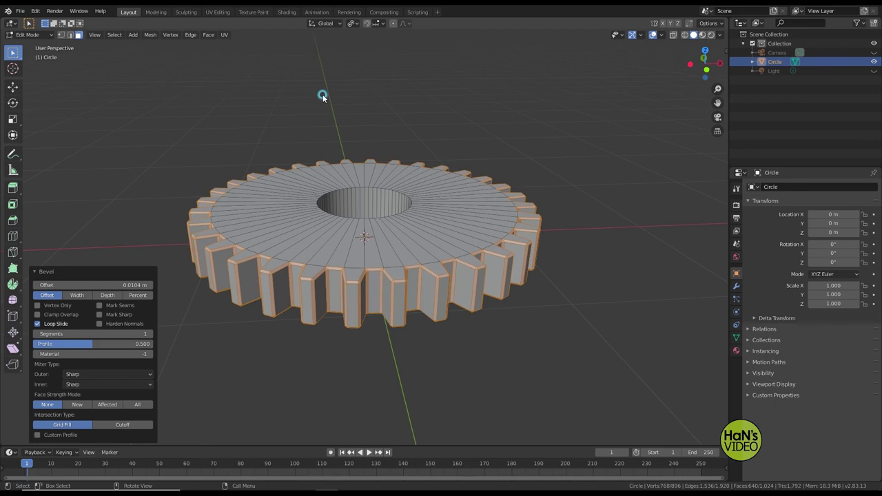
mouse_move(567, 191)
middle_down()
mouse_move(567, 244)
mouse_move(608, 183)
middle_up()
mouse_move(609, 255)
middle_down()
mouse_move(531, 271)
mouse_move(511, 265)
middle_up()
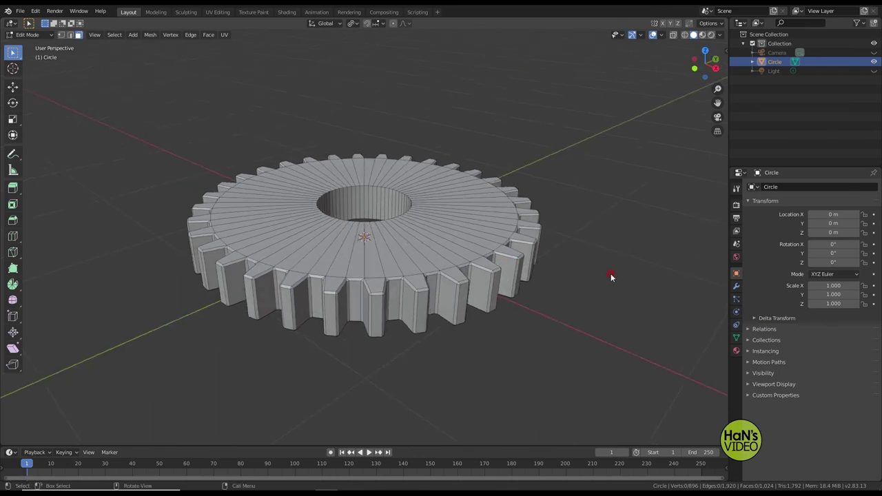